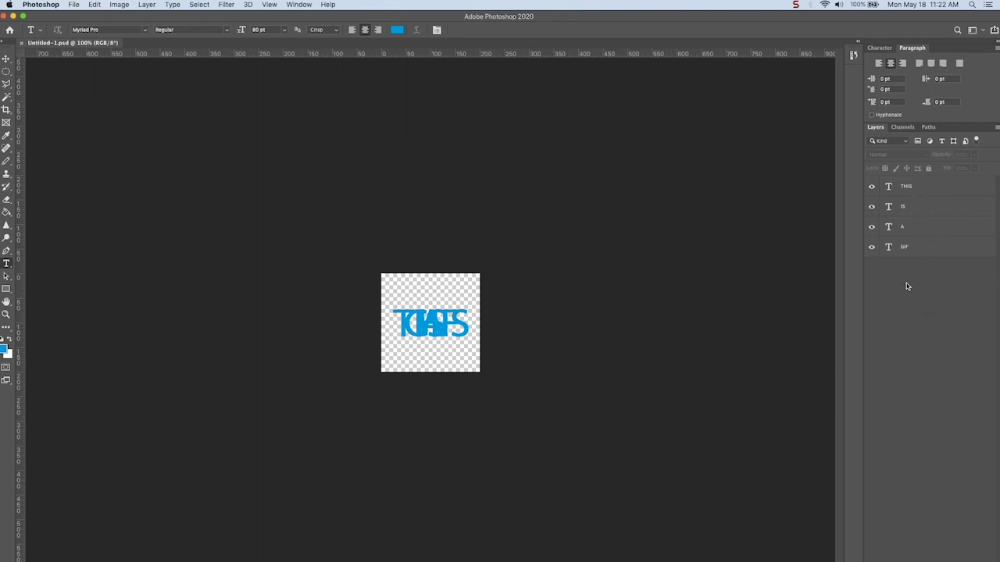
Show the Timeline panel and create a frame animation for the text document
{"action": "left_click", "coordinate": [309, 4]}
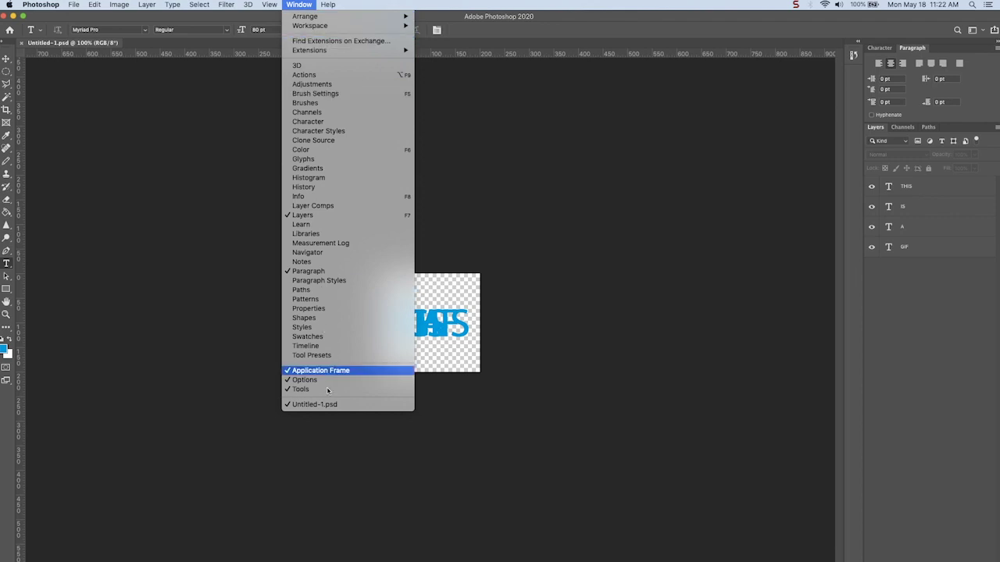
{"action": "left_click", "coordinate": [322, 347]}
{"action": "left_click", "coordinate": [464, 516]}
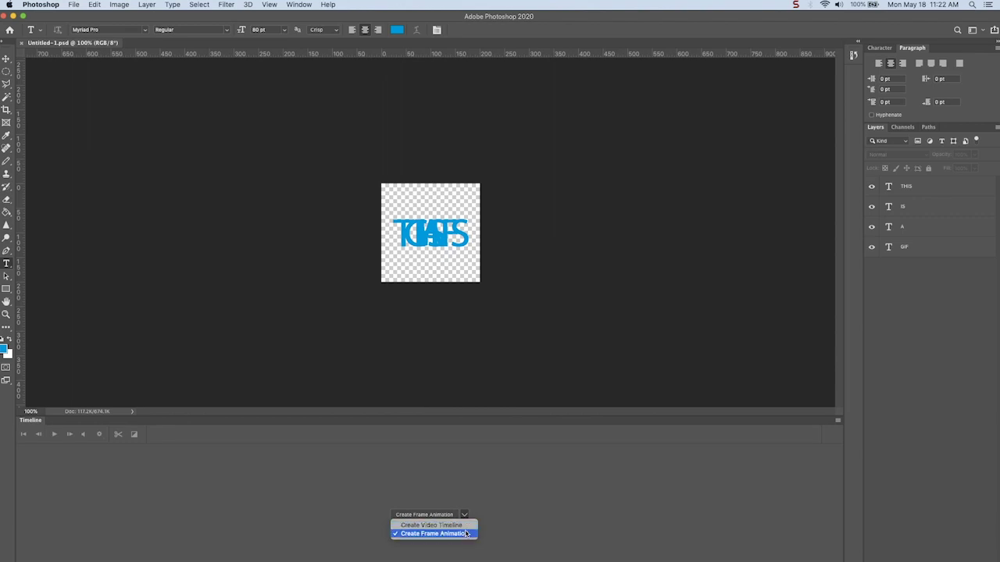
{"action": "left_click", "coordinate": [464, 536]}
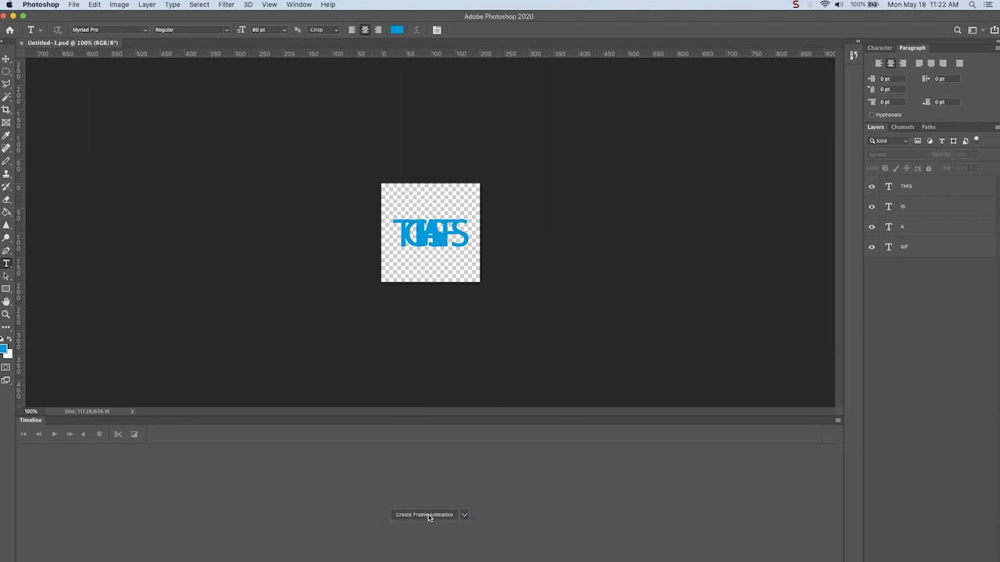
{"action": "left_click", "coordinate": [428, 515]}
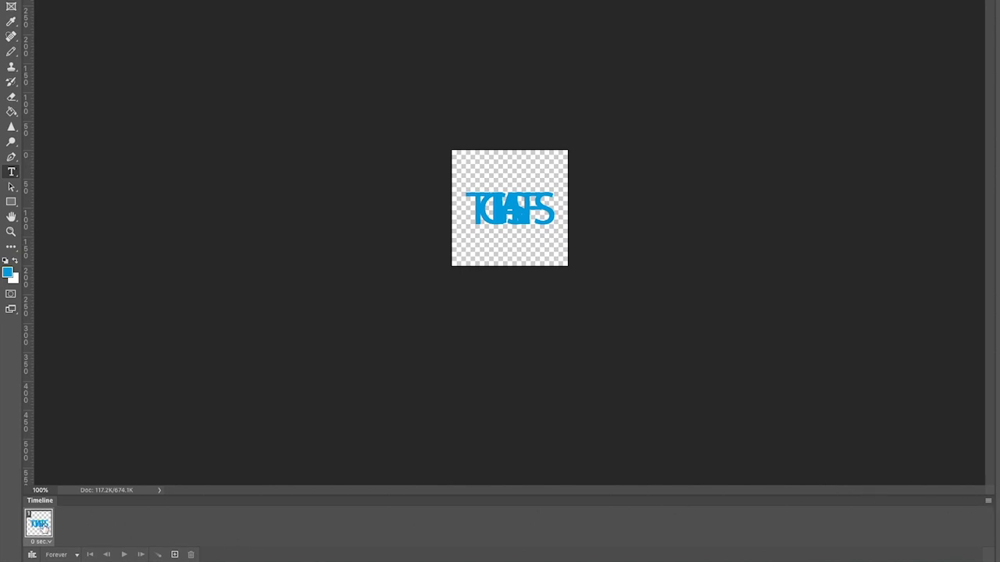
{"action": "left_click", "coordinate": [987, 501]}
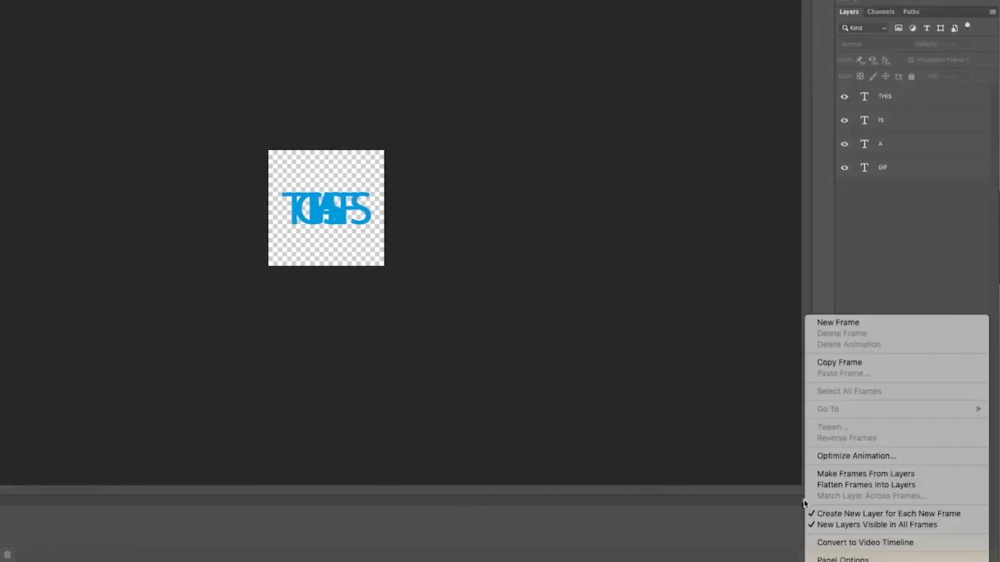
Make frames from the text layers and reorder them THIS, IS, A, GIF
{"action": "left_click", "coordinate": [838, 478]}
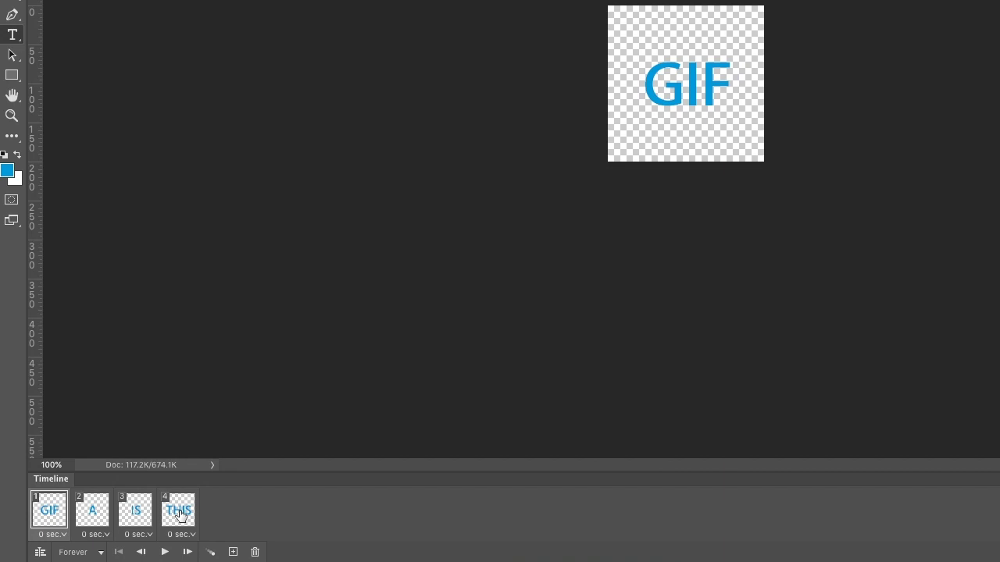
{"action": "left_click_drag", "start_coordinate": [180, 513], "coordinate": [39, 509]}
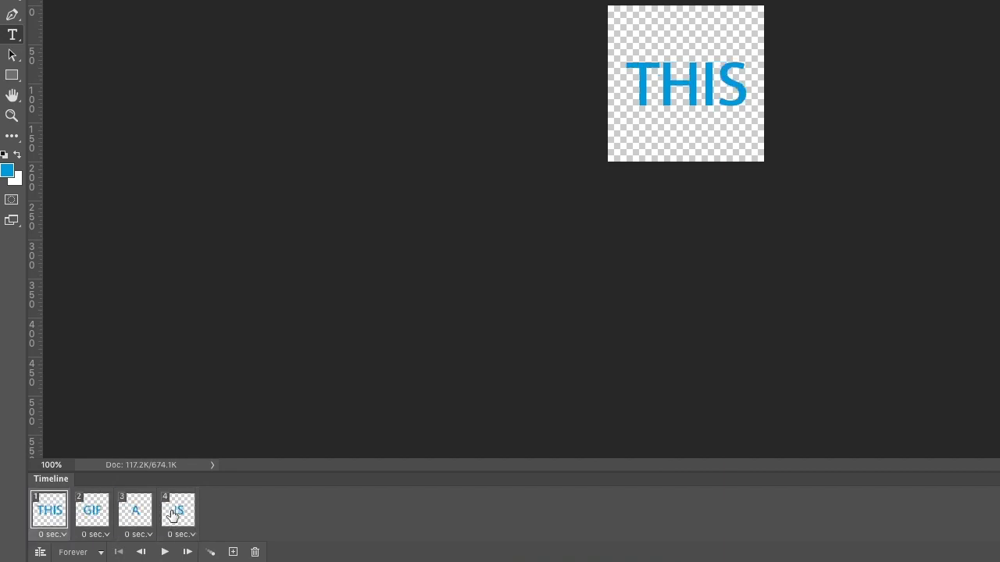
{"action": "left_click_drag", "start_coordinate": [173, 514], "coordinate": [86, 515]}
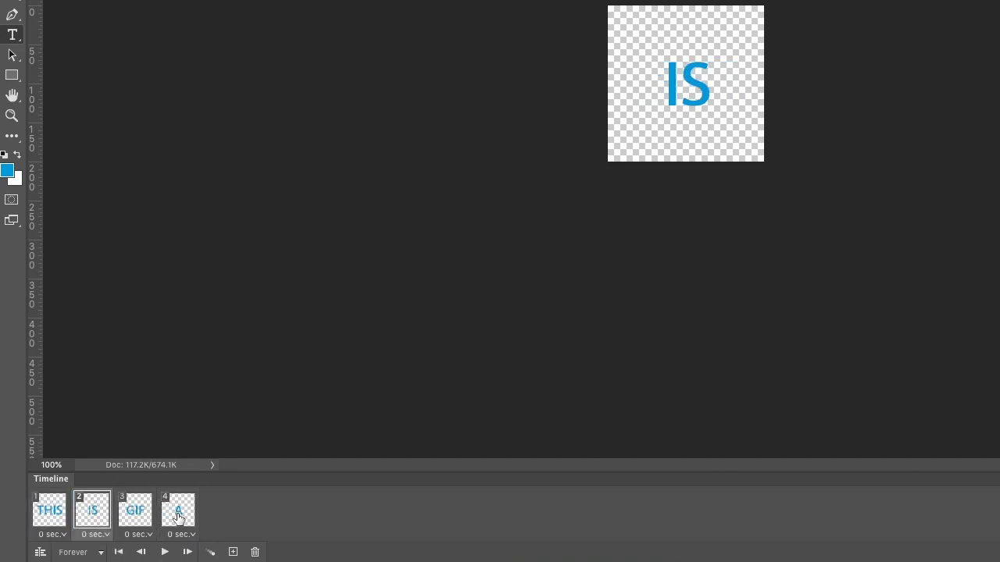
{"action": "left_click_drag", "start_coordinate": [178, 517], "coordinate": [125, 516]}
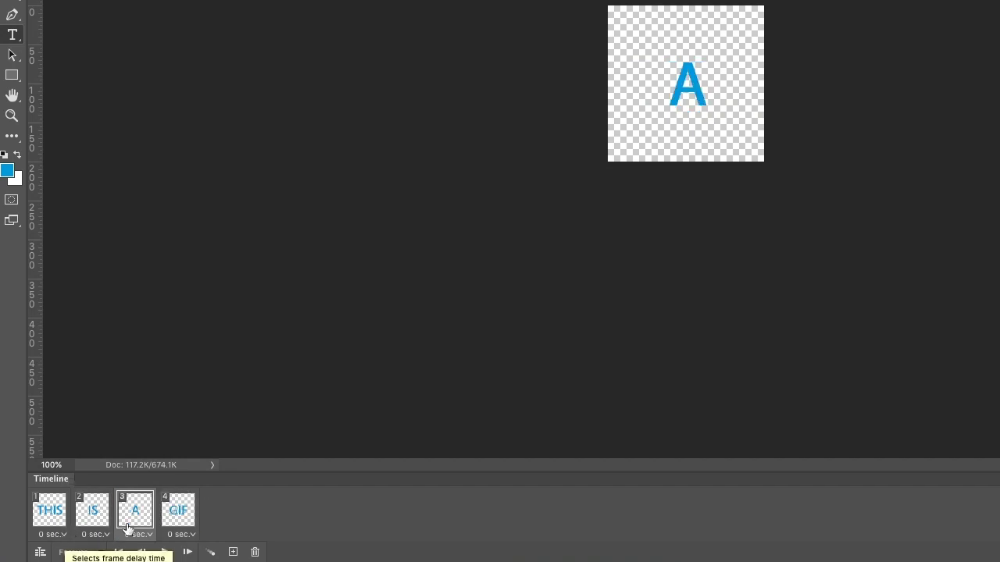
Select all four frames and set their delay to 0.5 seconds
{"action": "left_click", "coordinate": [180, 517]}
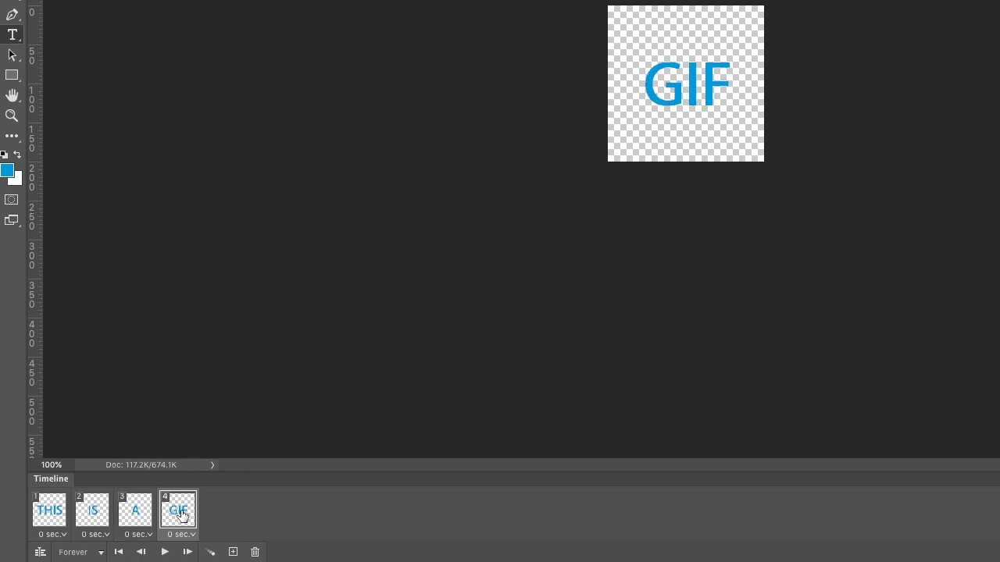
{"action": "mouse_move", "coordinate": [59, 518]}
{"action": "left_mouse_down"}
{"action": "mouse_move", "coordinate": [100, 517]}
{"action": "mouse_move", "coordinate": [51, 517]}
{"action": "mouse_move", "coordinate": [82, 515]}
{"action": "mouse_move", "coordinate": [64, 537]}
{"action": "left_mouse_up"}
{"action": "left_click", "coordinate": [63, 535]}
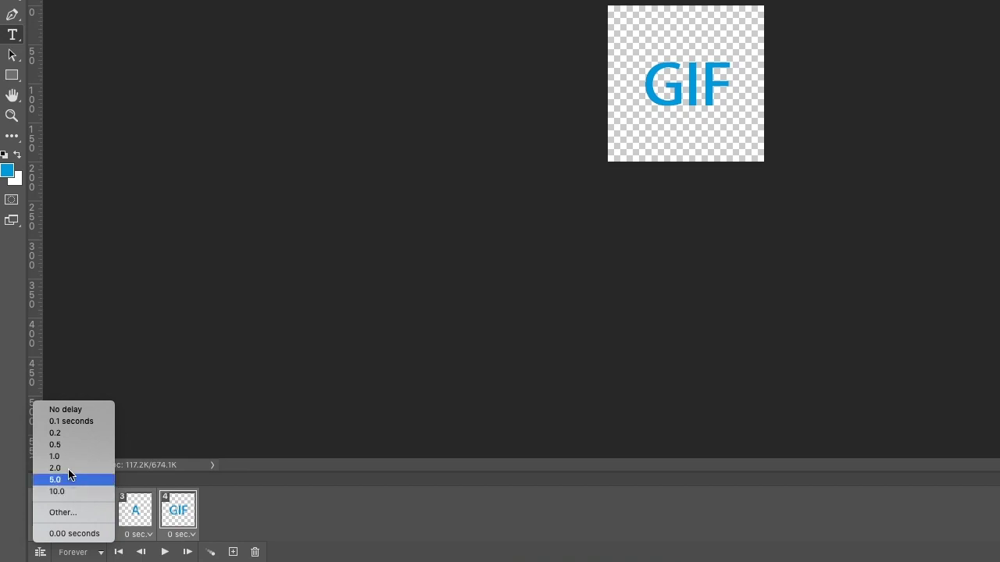
{"action": "left_click", "coordinate": [66, 446]}
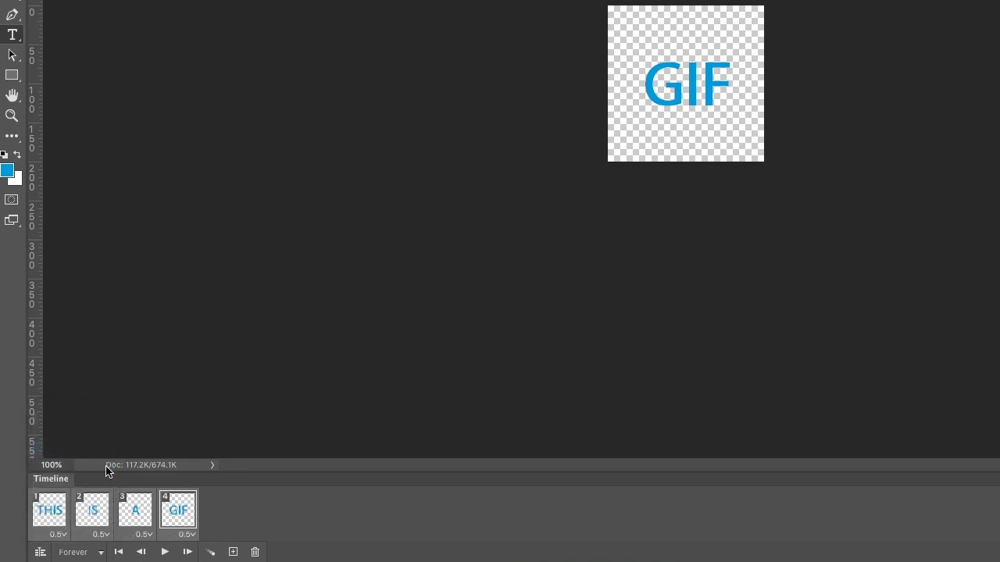
Preview the animation, keep looping set to Forever, and play it again
{"action": "left_click", "coordinate": [163, 552]}
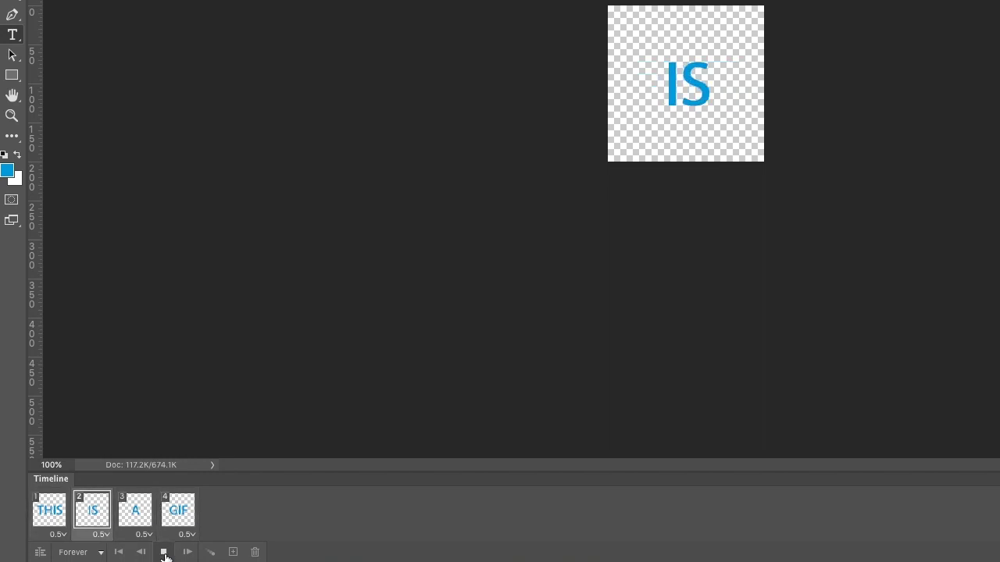
{"action": "left_click", "coordinate": [164, 553]}
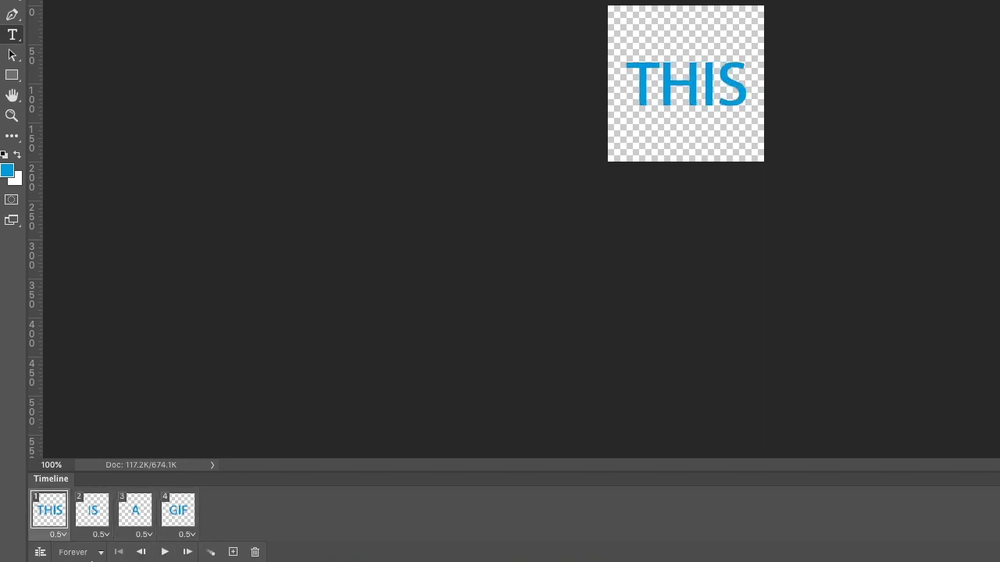
{"action": "left_click", "coordinate": [101, 552]}
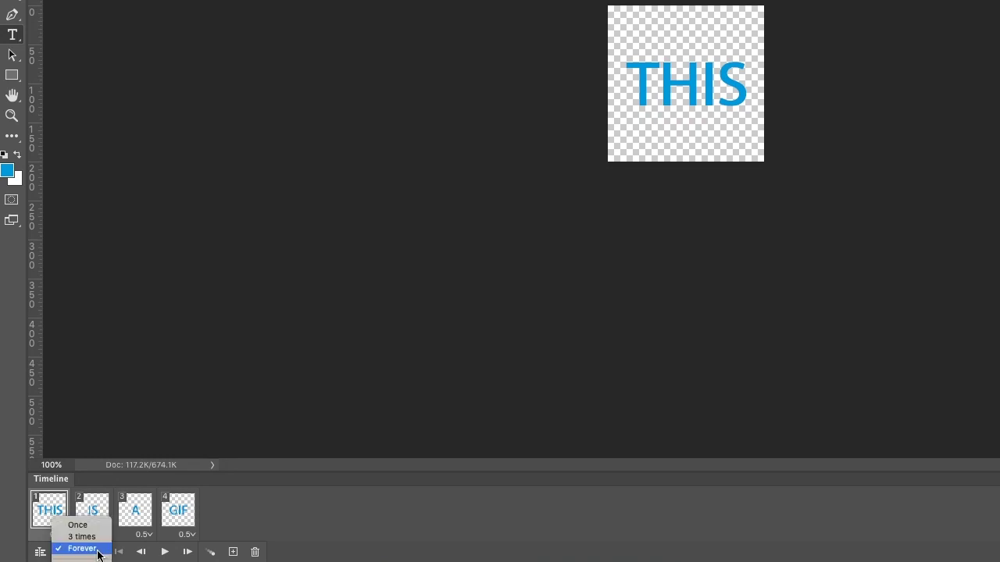
{"action": "left_click", "coordinate": [82, 549]}
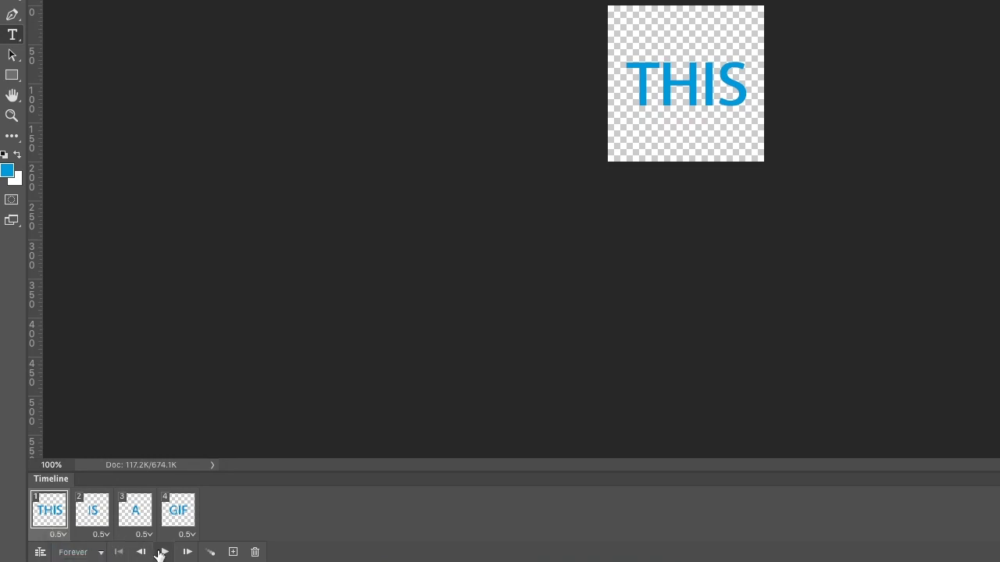
{"action": "left_click", "coordinate": [162, 552]}
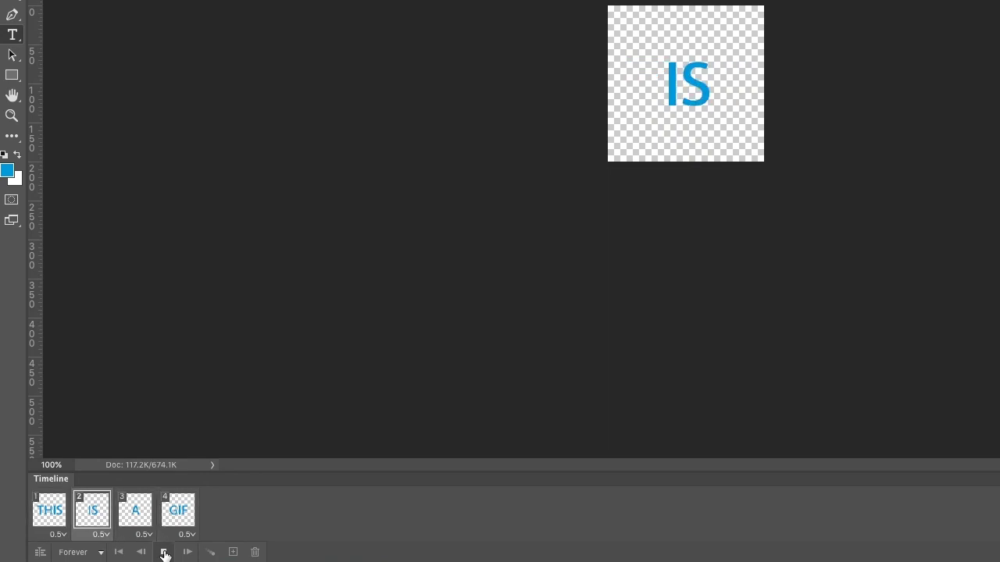
Stop the preview and confirm Save for Web uses GIF 128 No Dither with 128 colours
{"action": "left_click", "coordinate": [164, 552]}
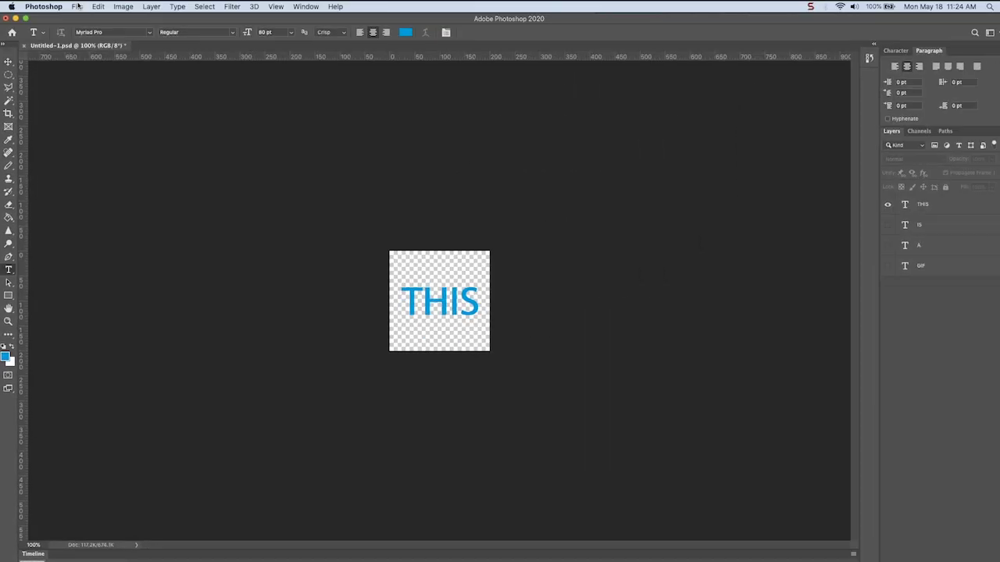
{"action": "left_click", "coordinate": [77, 6]}
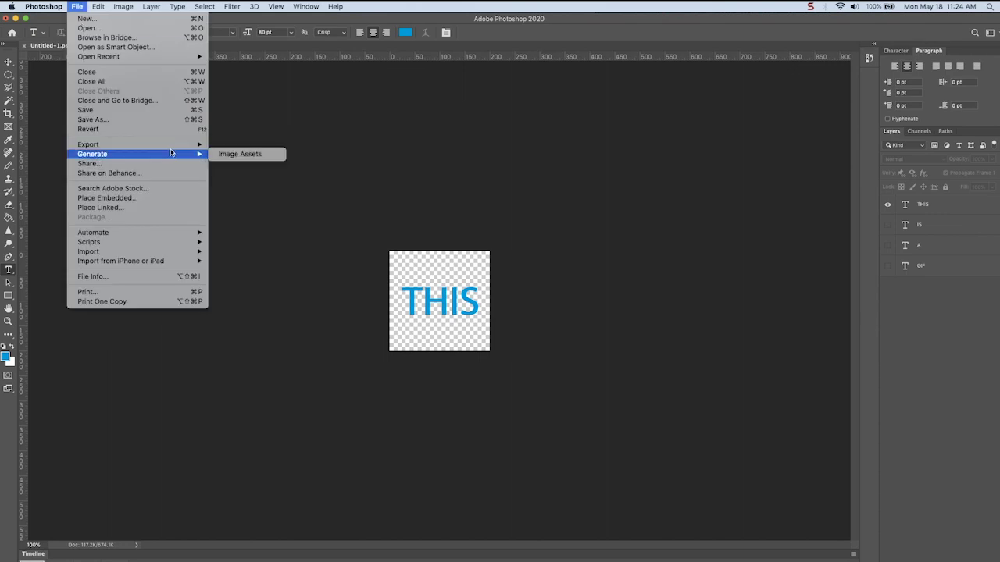
{"action": "mouse_move", "coordinate": [196, 148]}
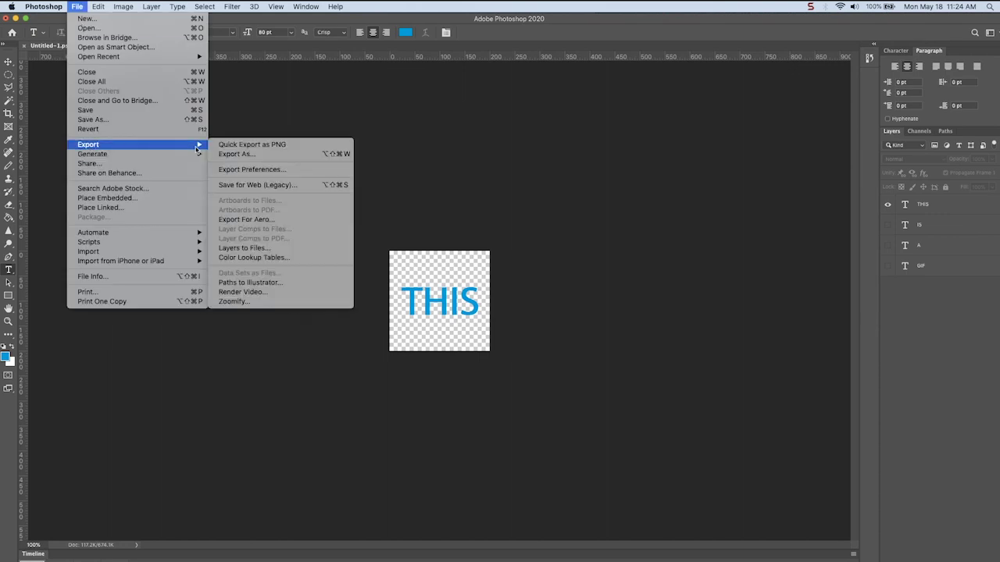
{"action": "left_click", "coordinate": [253, 185]}
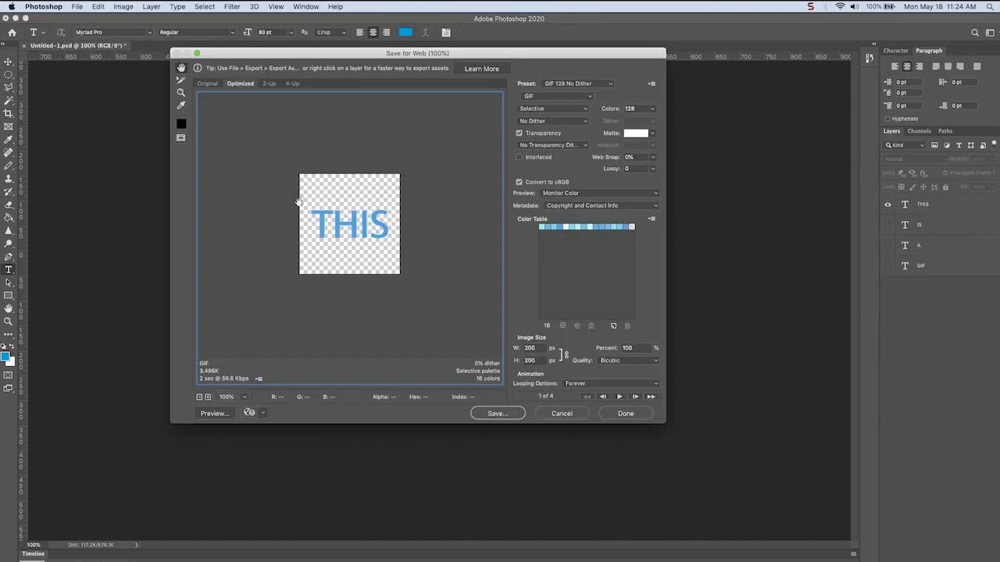
{"action": "left_click", "coordinate": [612, 84]}
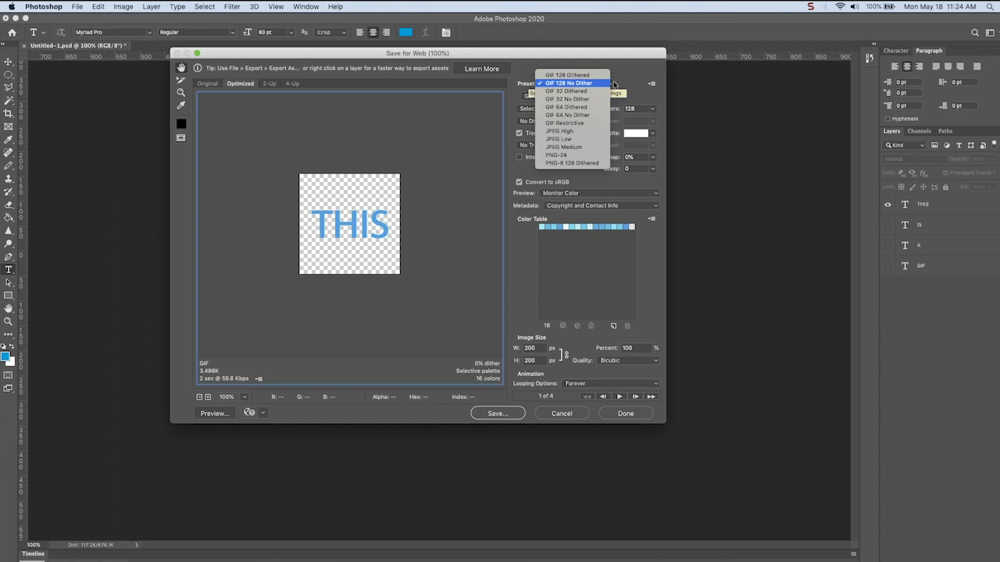
{"action": "left_click", "coordinate": [614, 84]}
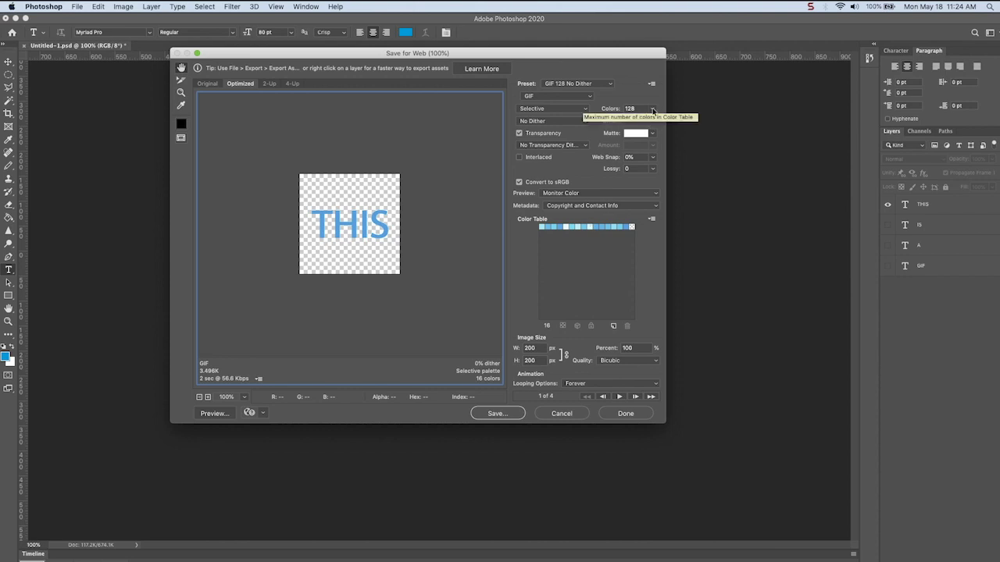
{"action": "left_click", "coordinate": [653, 110]}
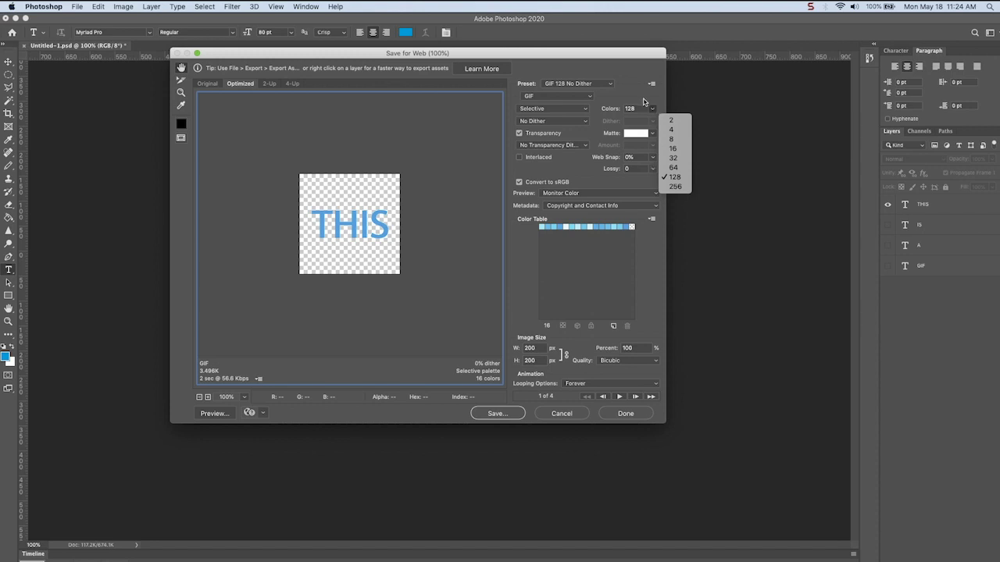
{"action": "left_click", "coordinate": [642, 100]}
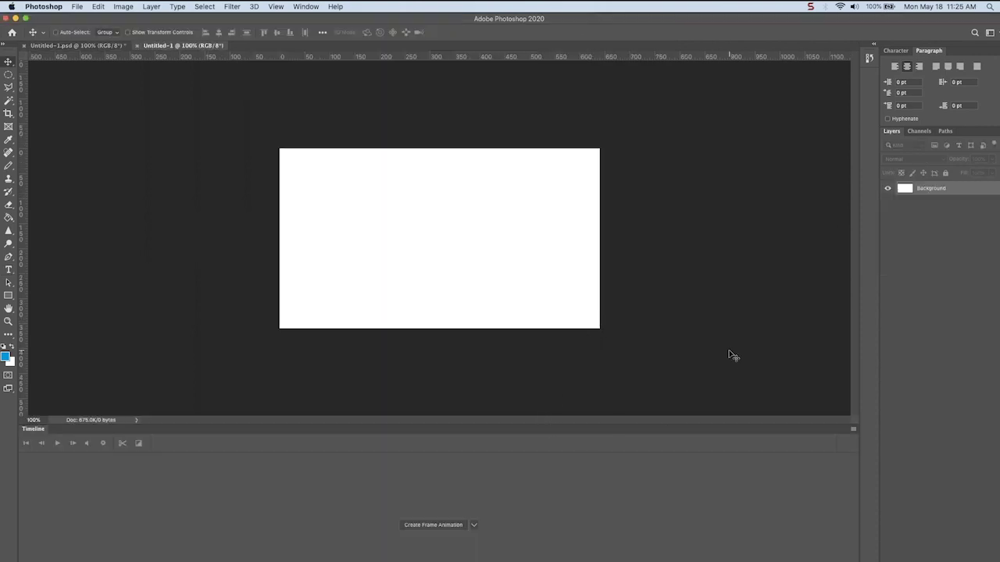
Import Reindeer.mov through Video Frames to Layers as a frame animation in a new document
{"action": "left_click", "coordinate": [77, 6]}
{"action": "mouse_move", "coordinate": [139, 253]}
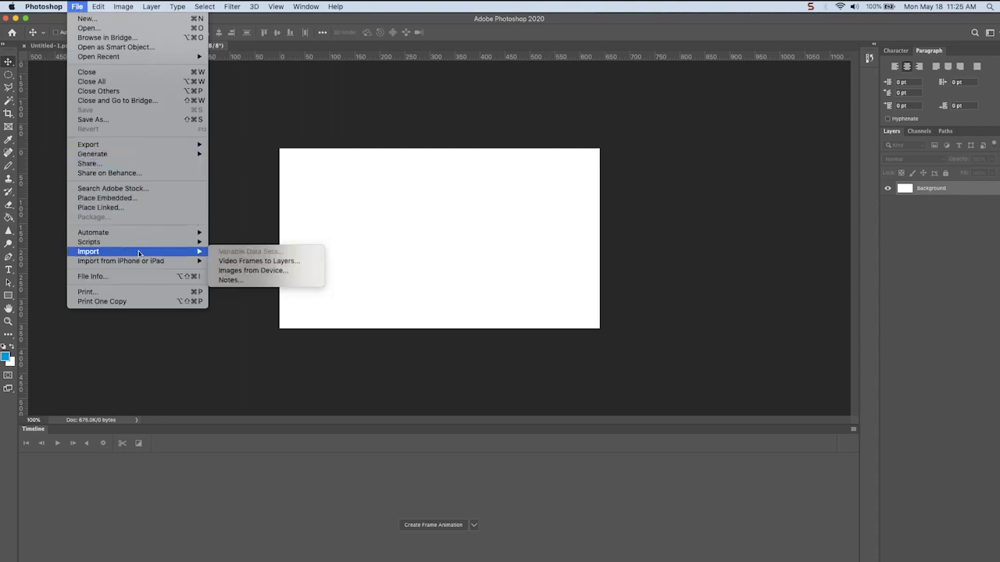
{"action": "left_click", "coordinate": [227, 261]}
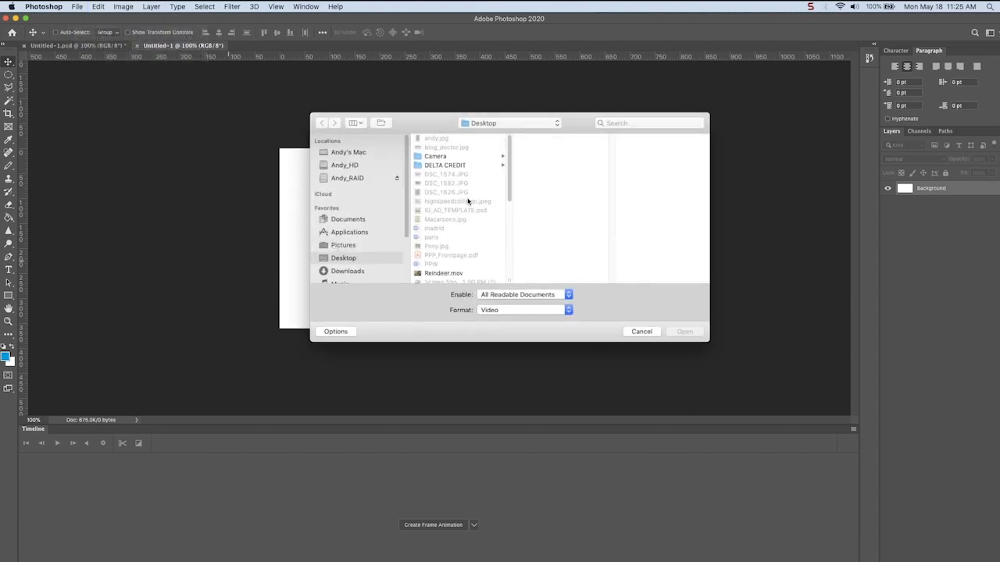
{"action": "left_click", "coordinate": [450, 274]}
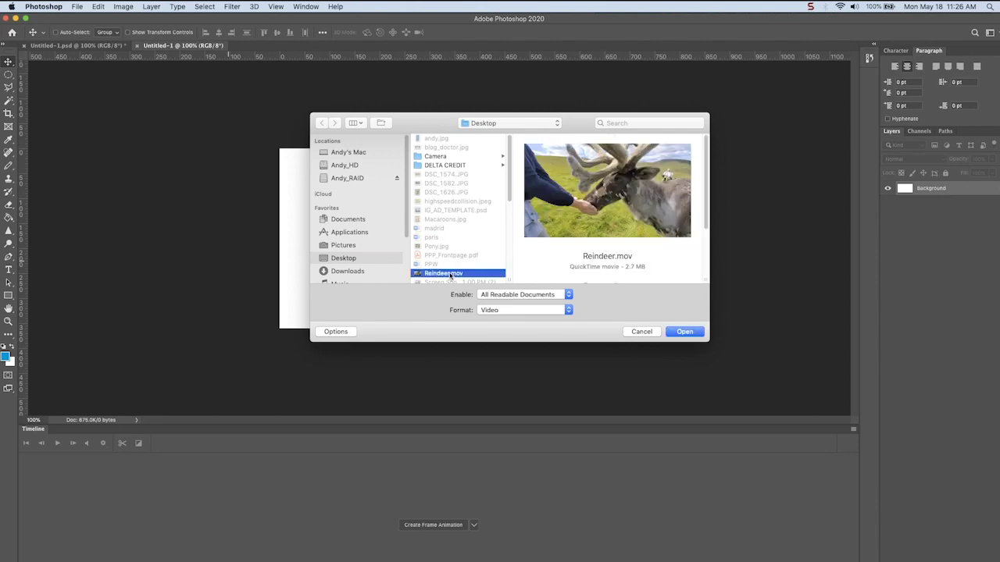
{"action": "left_click", "coordinate": [692, 334]}
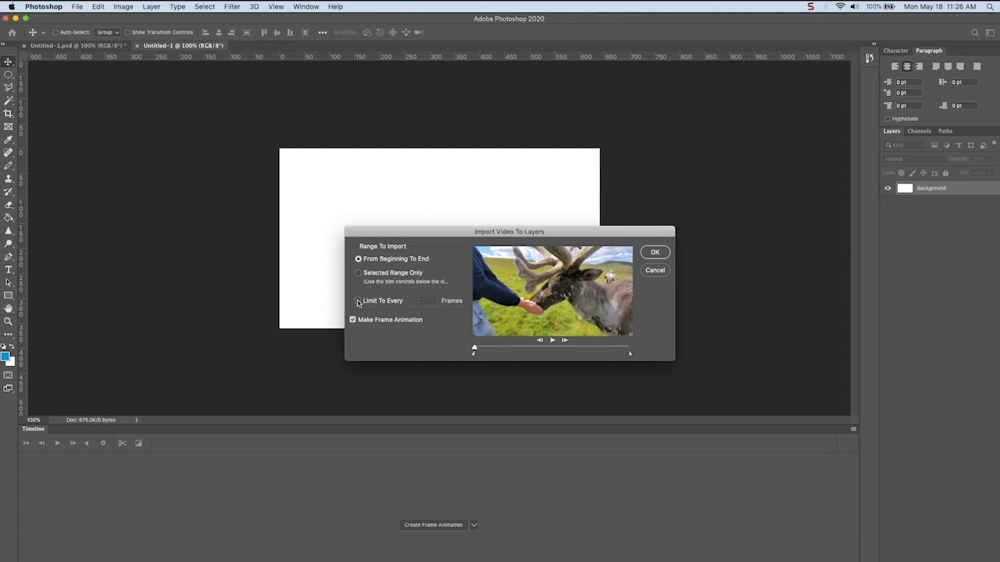
{"action": "left_click_drag", "start_coordinate": [424, 300], "coordinate": [396, 302]}
{"action": "left_click", "coordinate": [653, 254]}
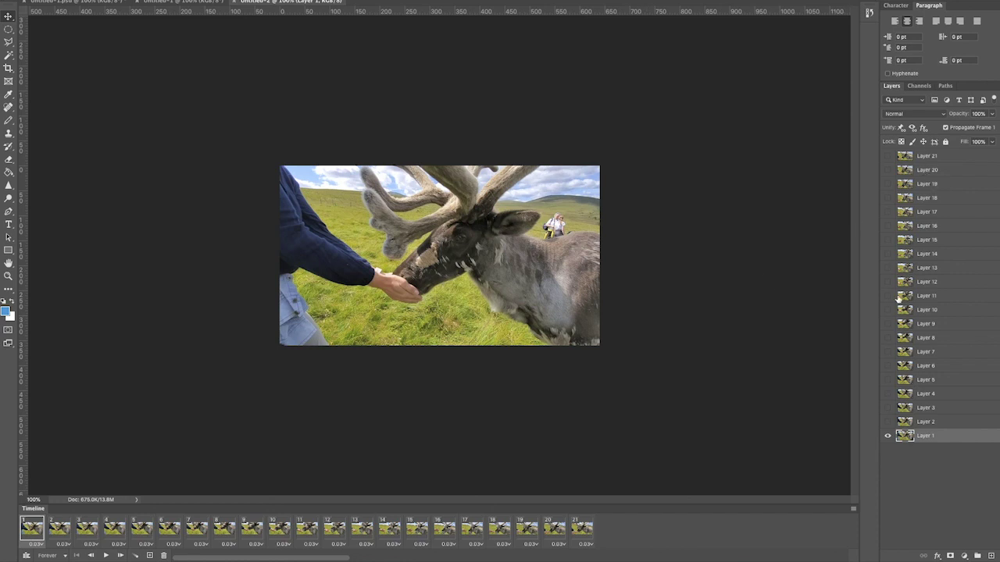
Play and stop the reindeer animation, then apply Filter Gallery's Dry Brush to Layer 21
{"action": "left_click", "coordinate": [106, 556]}
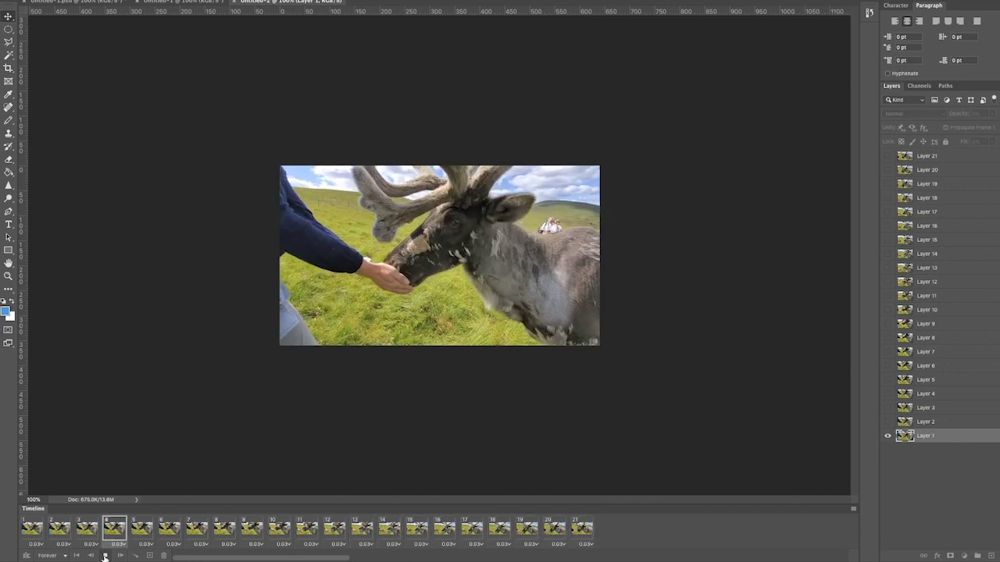
{"action": "left_click", "coordinate": [105, 556]}
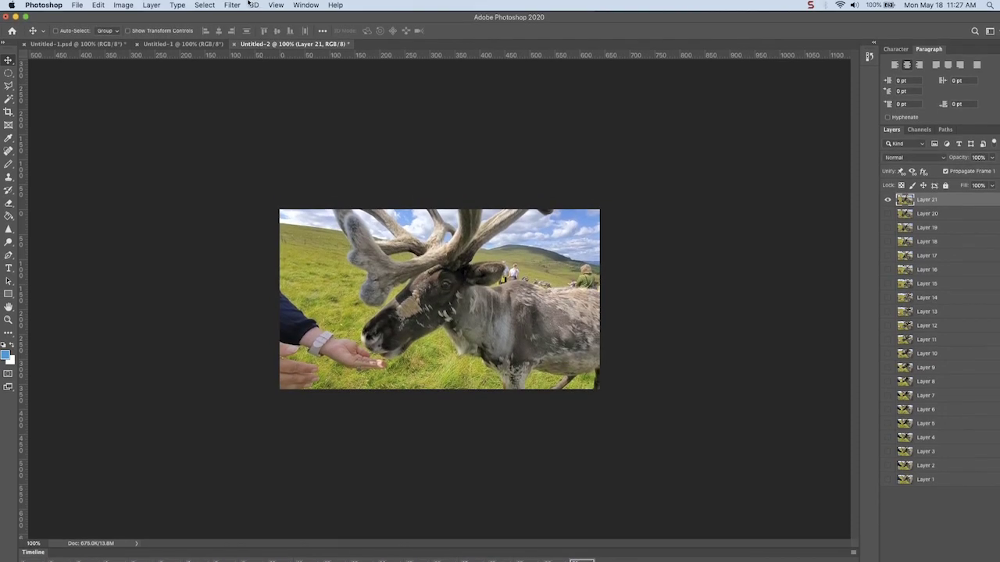
{"action": "left_click", "coordinate": [249, 4]}
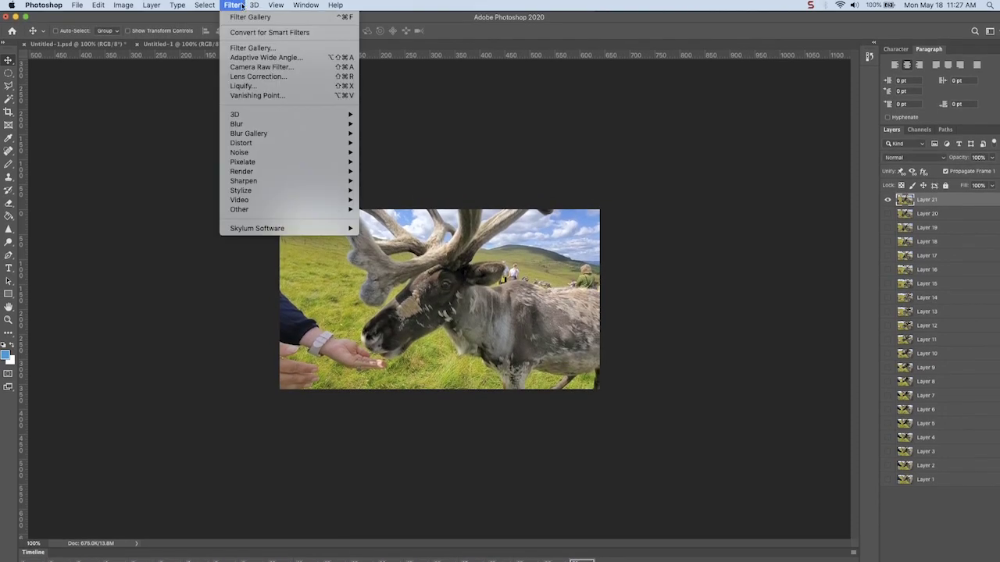
{"action": "left_click", "coordinate": [248, 51]}
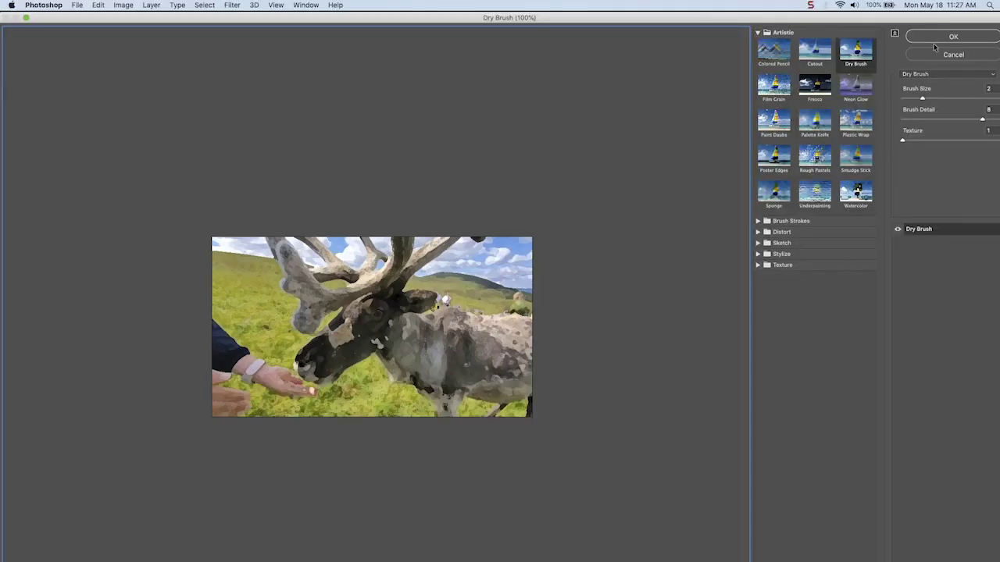
{"action": "left_click", "coordinate": [941, 39]}
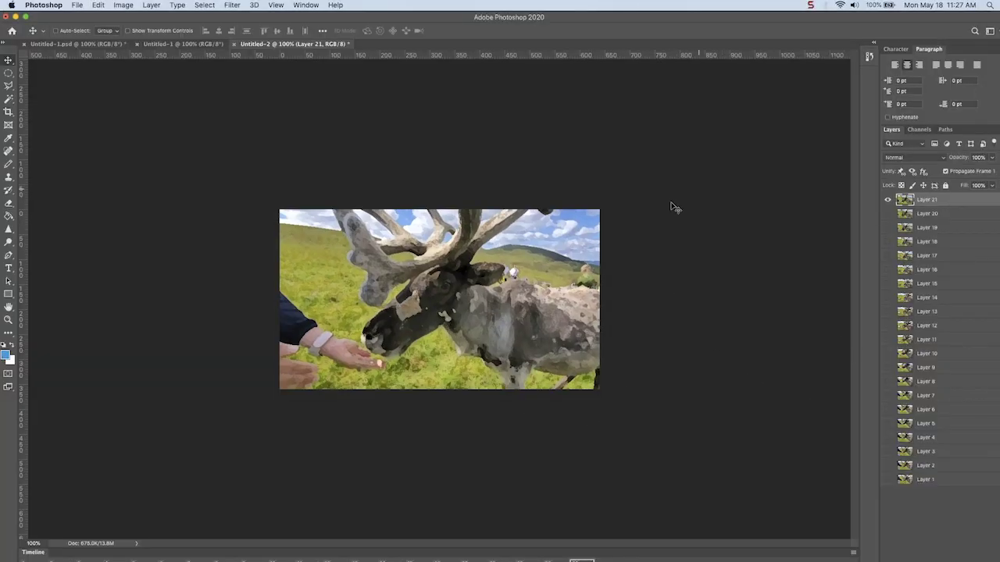
{"action": "left_click", "coordinate": [75, 5]}
{"action": "mouse_move", "coordinate": [187, 143]}
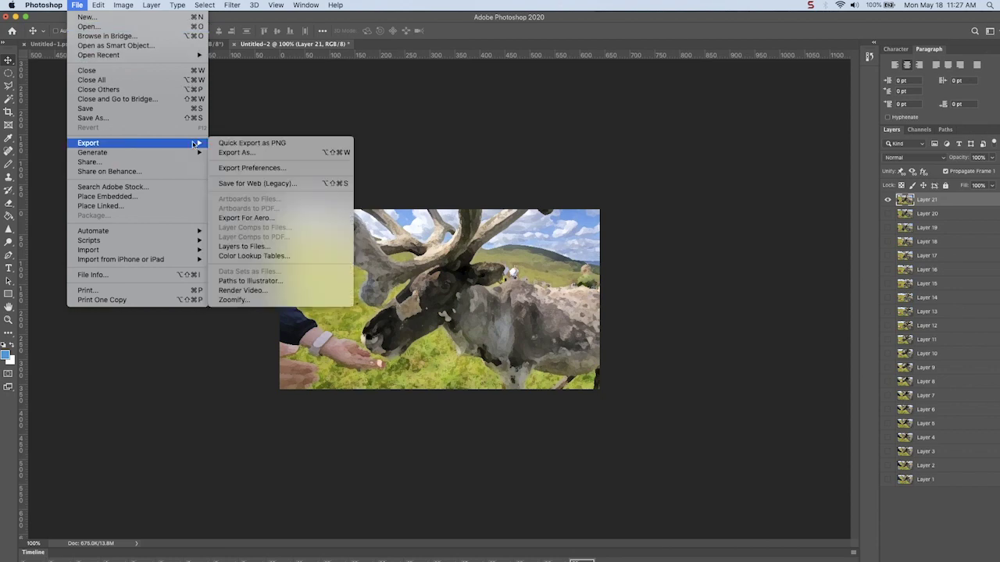
Save the reindeer animation as Untitled-2.gif from Save for Web, adjusting the GIF colour count
{"action": "left_click", "coordinate": [256, 184]}
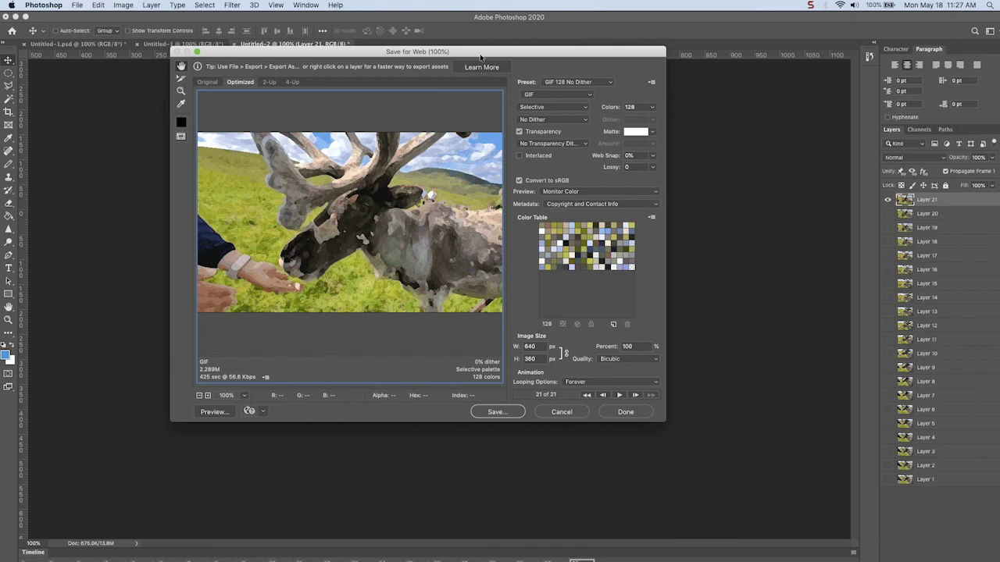
{"action": "left_click_drag", "start_coordinate": [481, 57], "coordinate": [523, 109]}
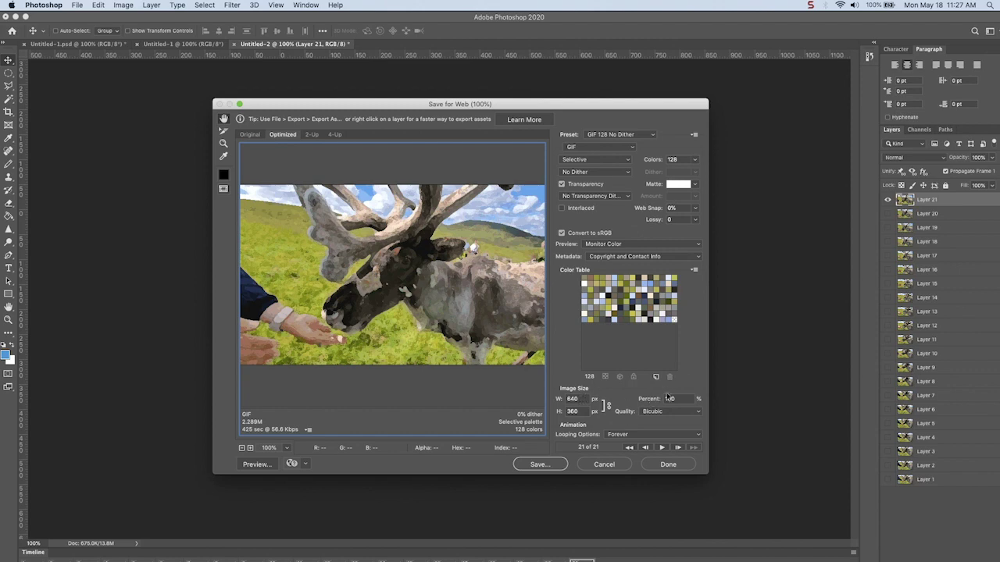
{"action": "left_click", "coordinate": [696, 161]}
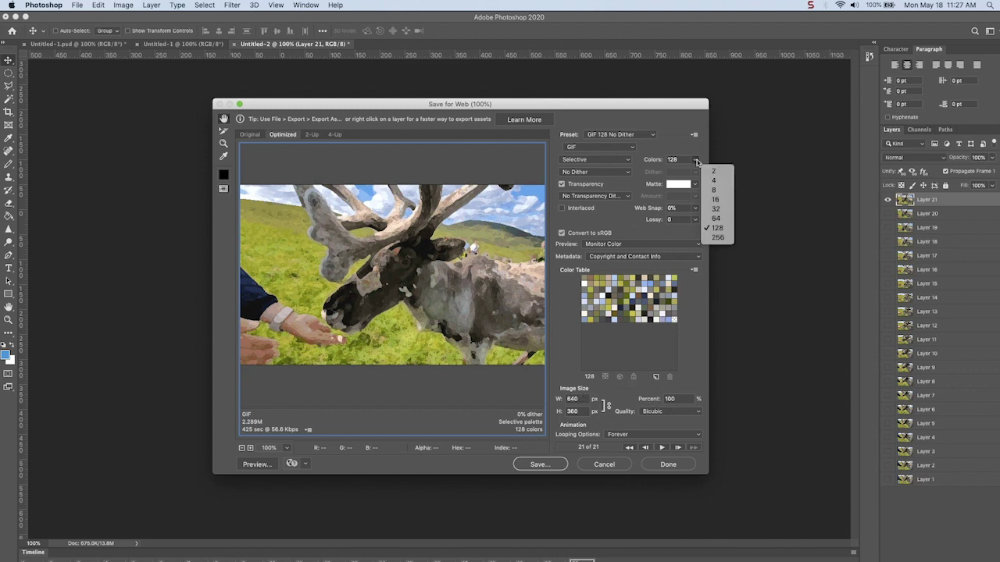
{"action": "left_click", "coordinate": [715, 219]}
{"action": "left_click", "coordinate": [540, 464]}
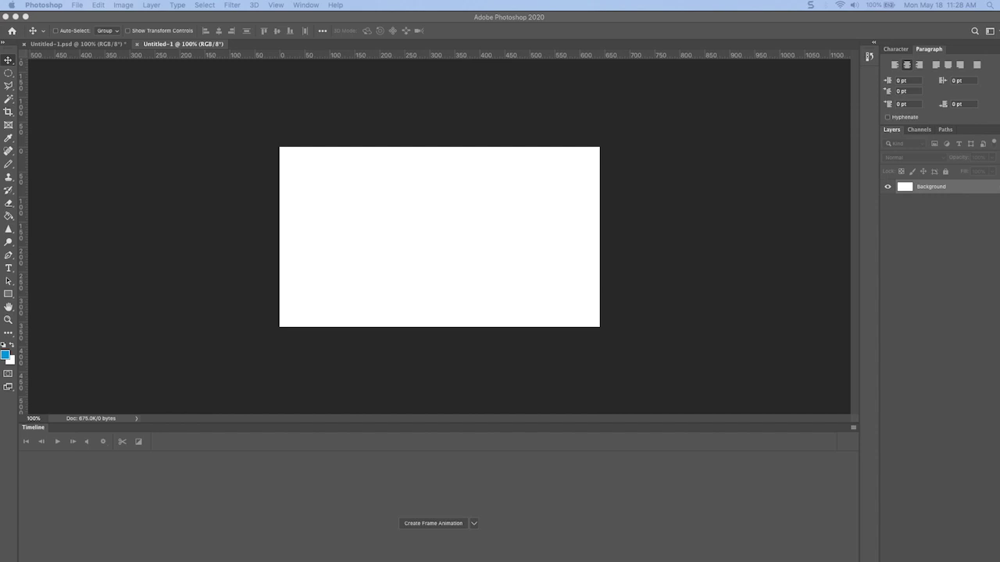
Place Reindeer.mov on the blank Untitled-1 canvas and create a video timeline for it
{"action": "left_click_drag", "start_coordinate": [815, 292], "coordinate": [455, 286]}
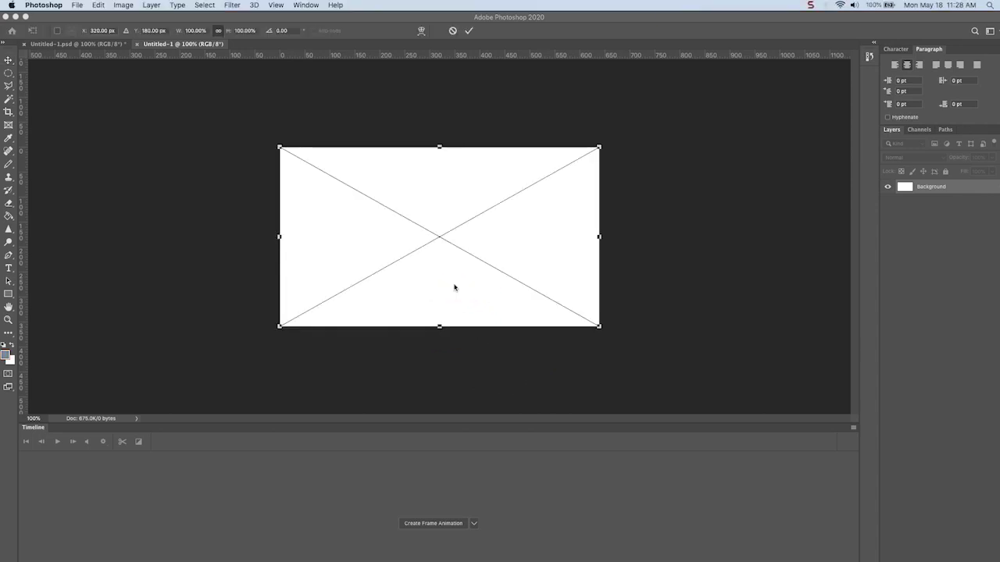
{"action": "key", "text": "Return"}
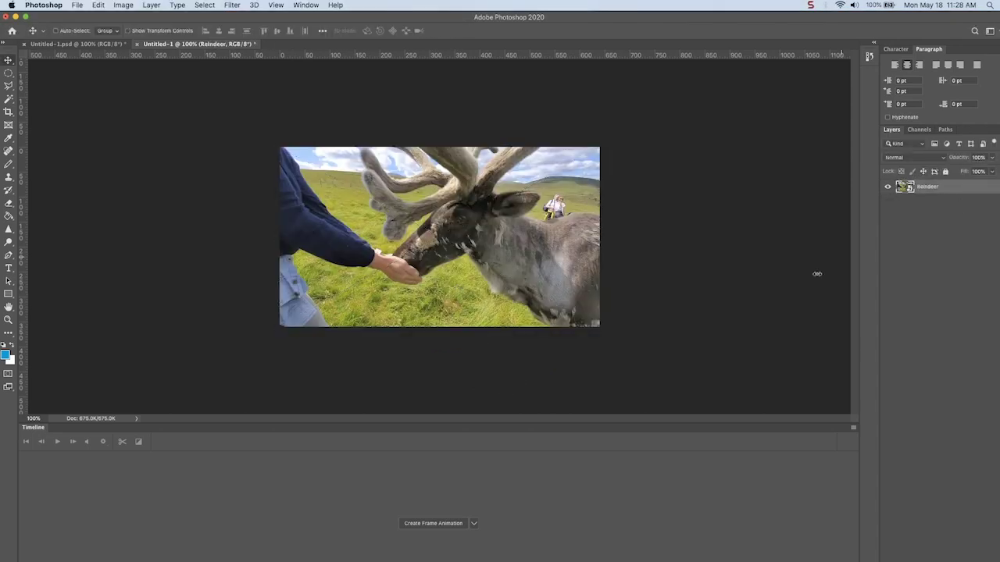
{"action": "left_click", "coordinate": [472, 525]}
{"action": "left_click", "coordinate": [462, 537]}
{"action": "left_click", "coordinate": [440, 528]}
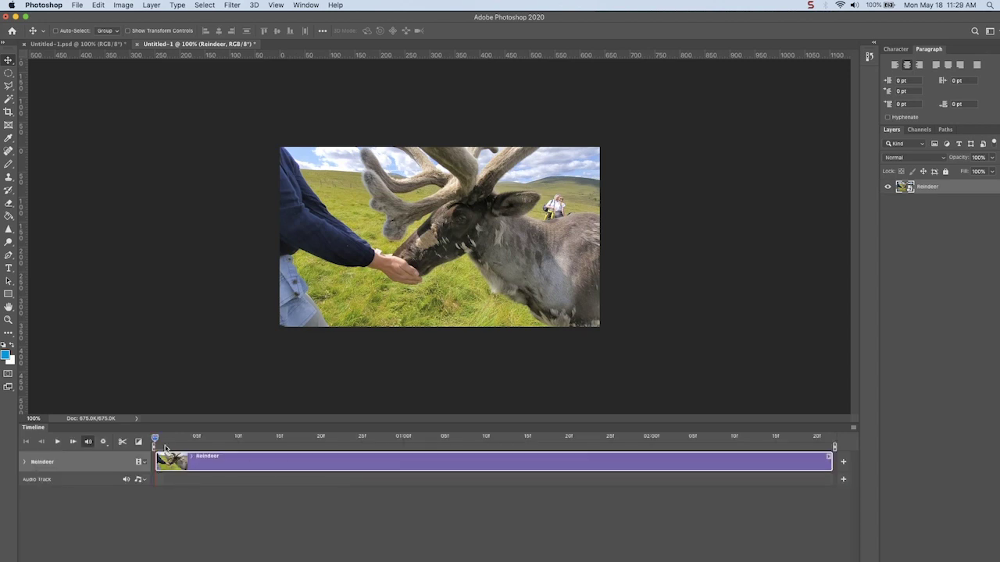
Play the clip, expand the Reindeer track's properties, and scrub partway through
{"action": "key", "text": "space"}
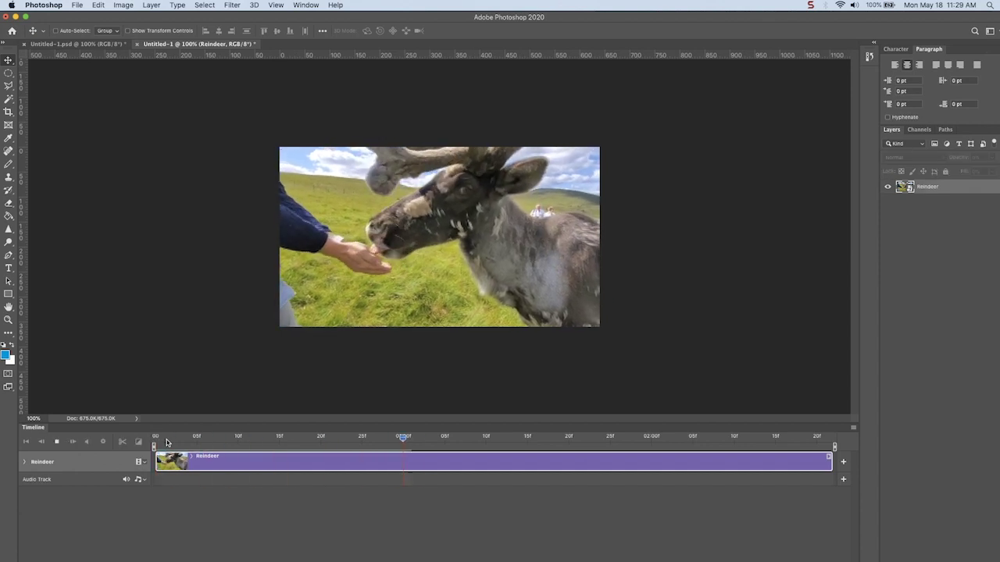
{"action": "left_click", "coordinate": [24, 461]}
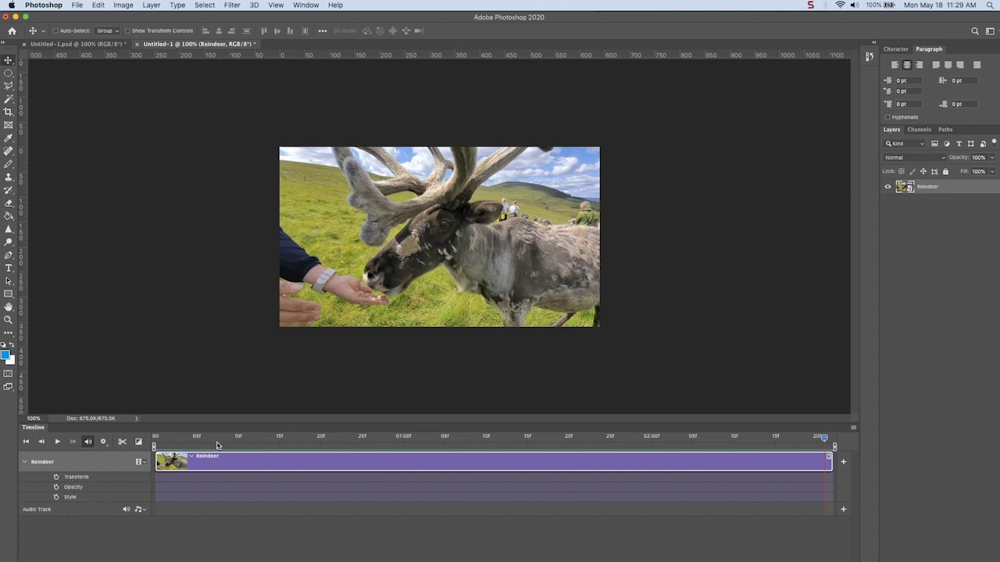
{"action": "left_click_drag", "start_coordinate": [218, 445], "coordinate": [478, 443]}
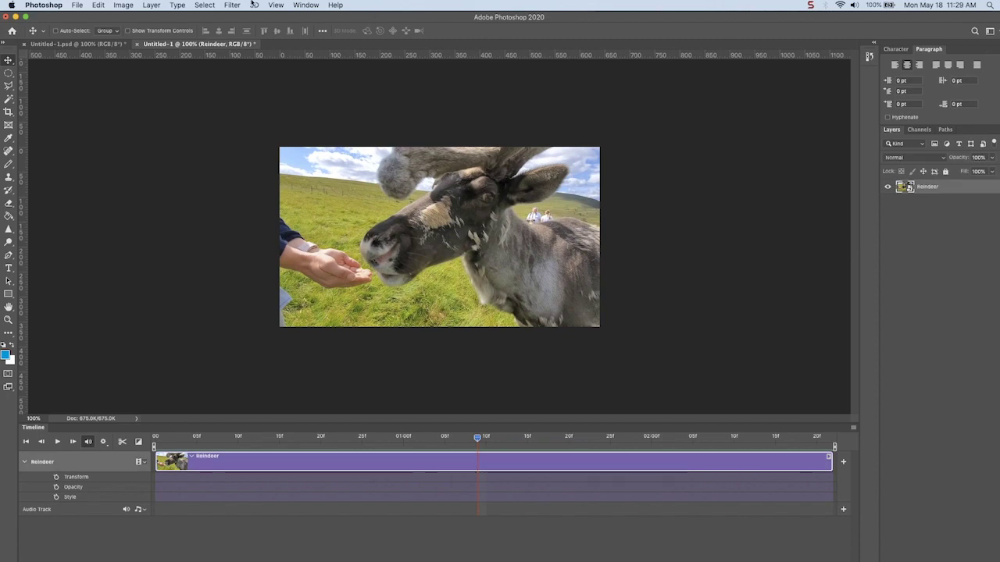
Apply the Brush Strokes > Angled Strokes filter to the Reindeer clip and play it
{"action": "left_click", "coordinate": [232, 5]}
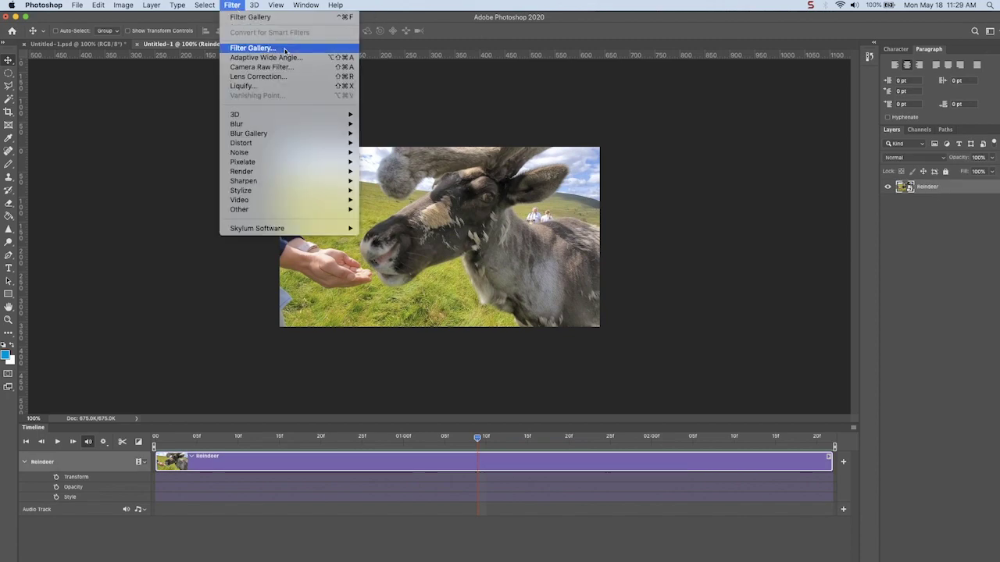
{"action": "left_click", "coordinate": [284, 48]}
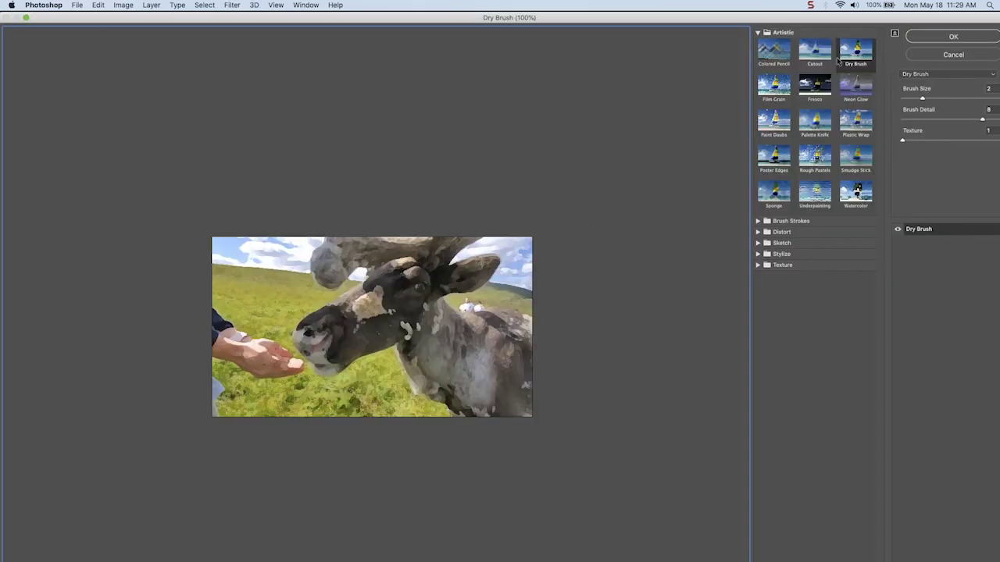
{"action": "left_click", "coordinate": [758, 223]}
{"action": "left_click", "coordinate": [815, 240]}
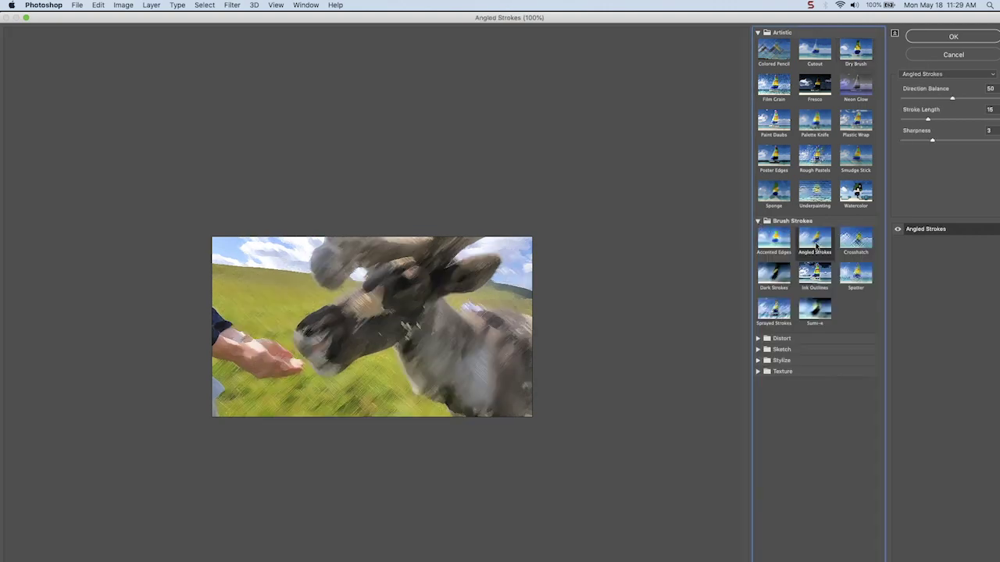
{"action": "left_click", "coordinate": [980, 34]}
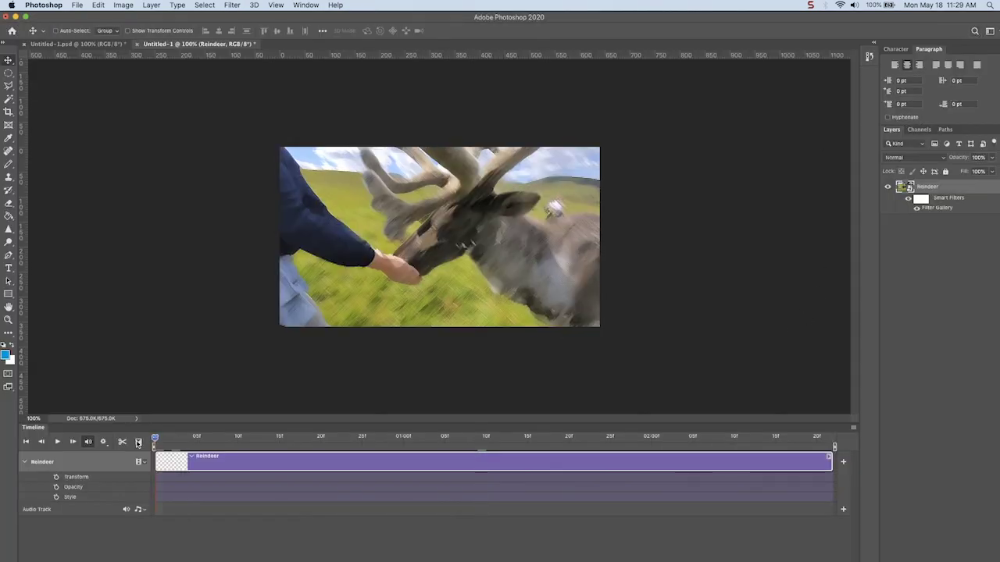
{"action": "key", "text": "space"}
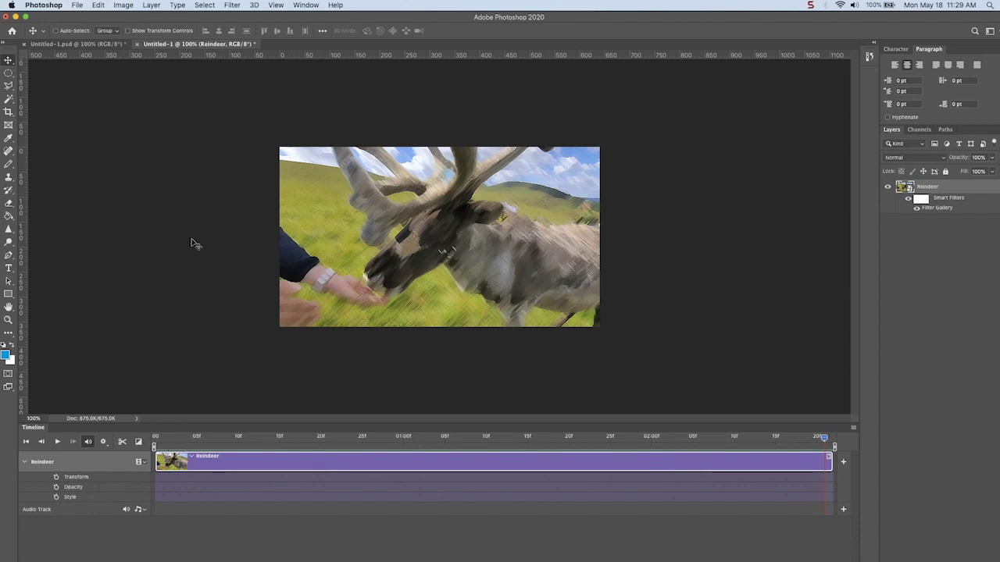
Open Save for Web (Legacy) to export the filtered video clip
{"action": "left_click", "coordinate": [79, 5]}
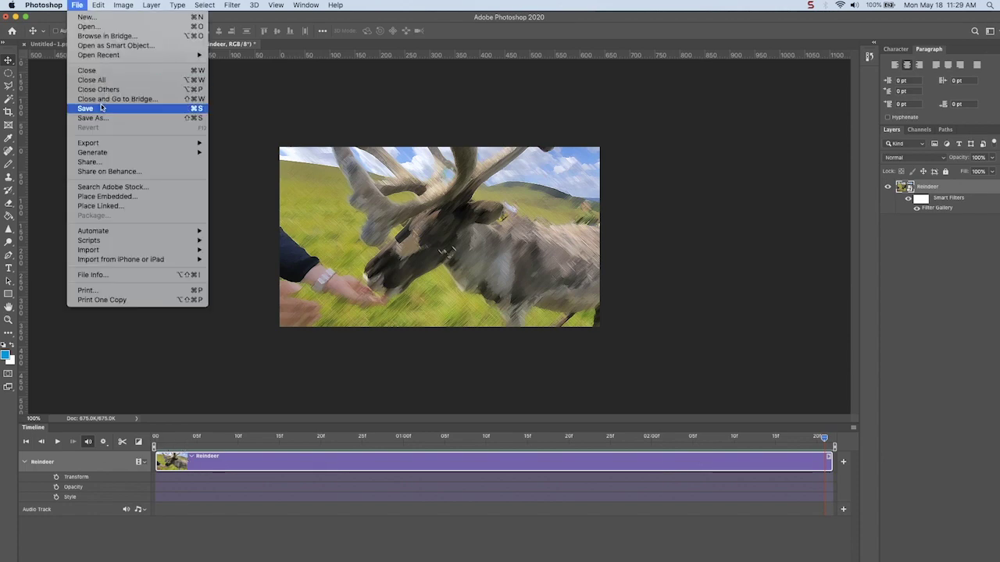
{"action": "mouse_move", "coordinate": [180, 143]}
{"action": "left_click", "coordinate": [248, 182]}
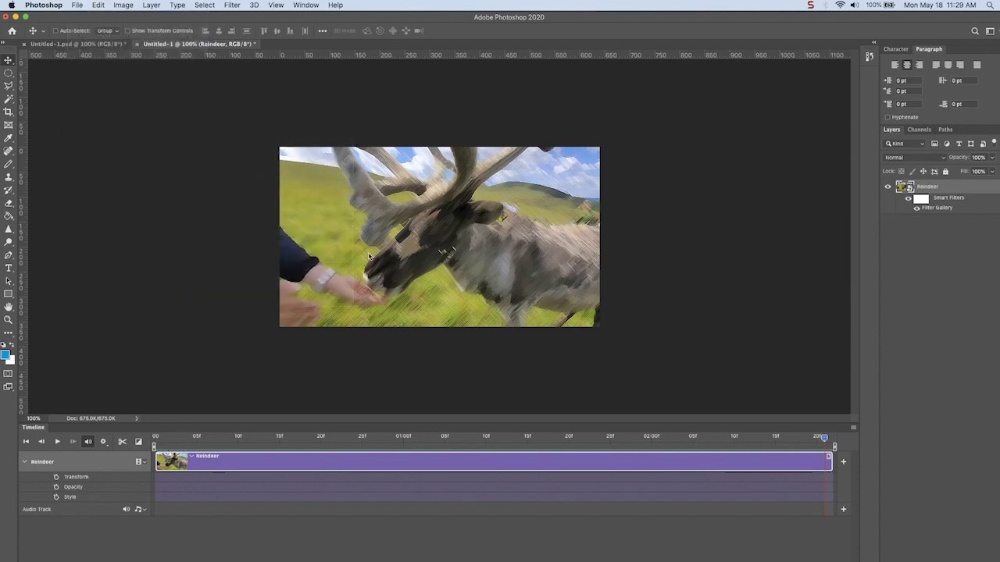